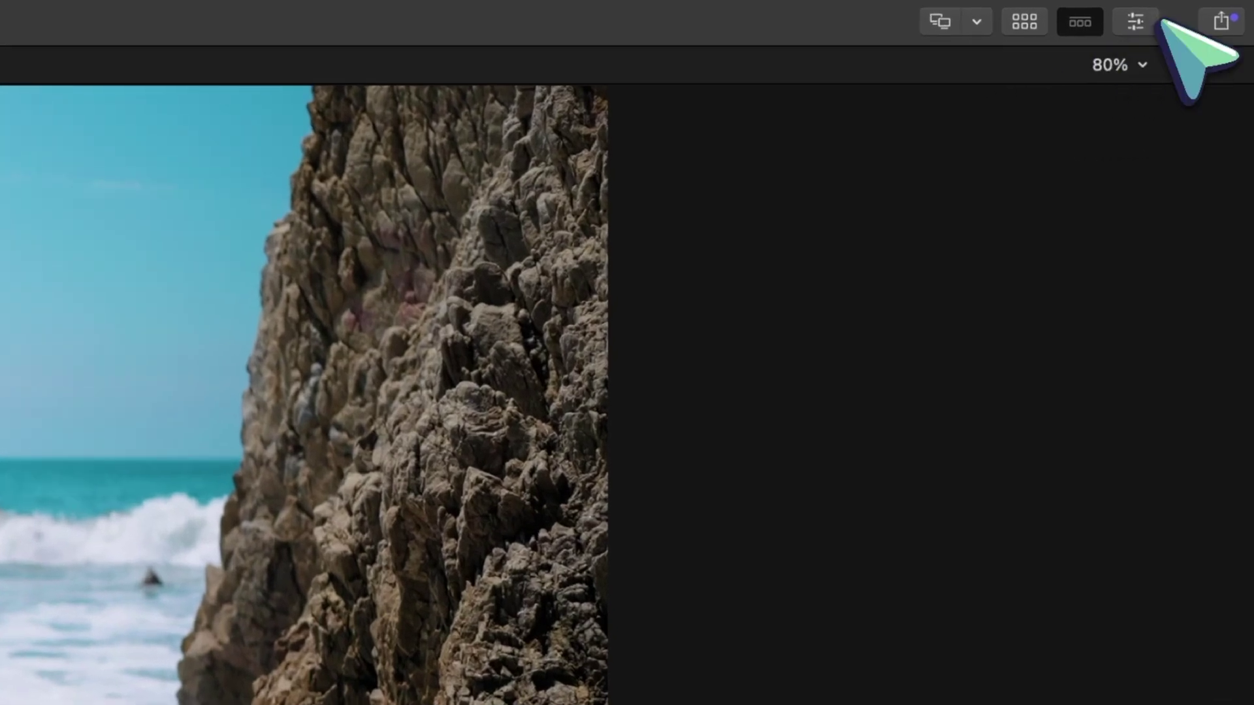
Step: In the Inspector, switch off the beach clip's Relight, Custom LUT and Contrast/Sat effects
{"action": "left_click", "coordinate": [1208, 9]}
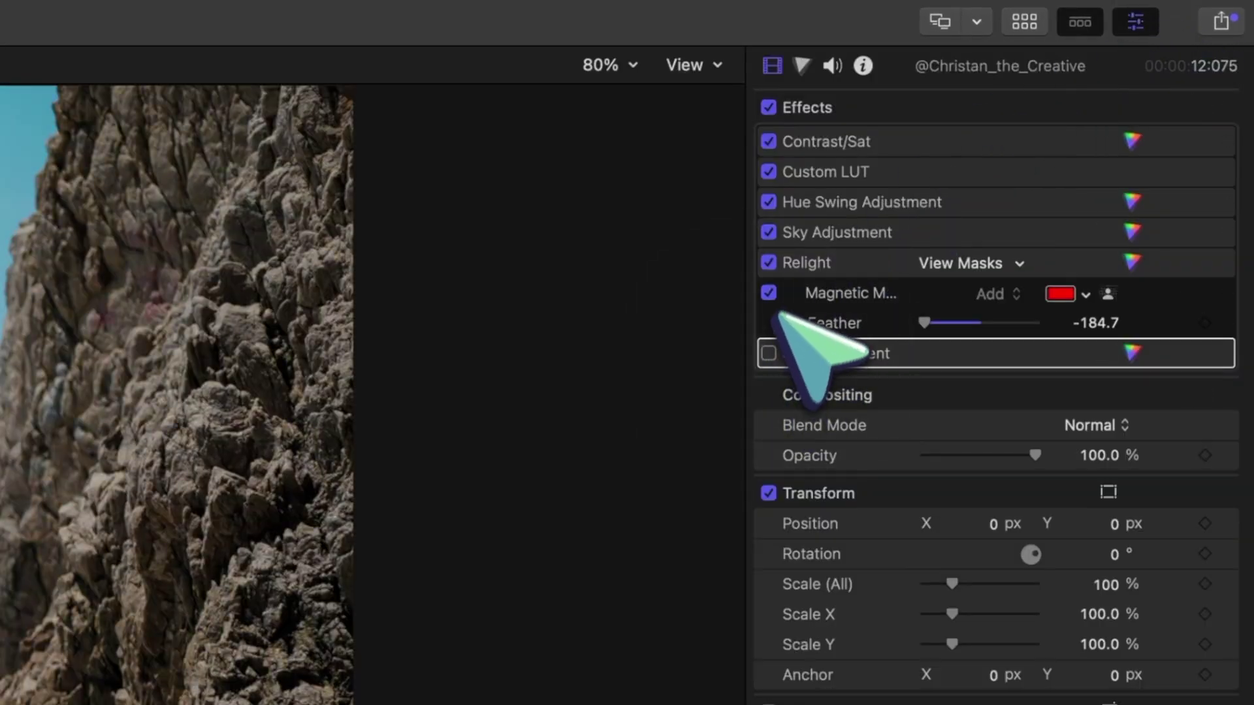
{"action": "left_click", "coordinate": [769, 263]}
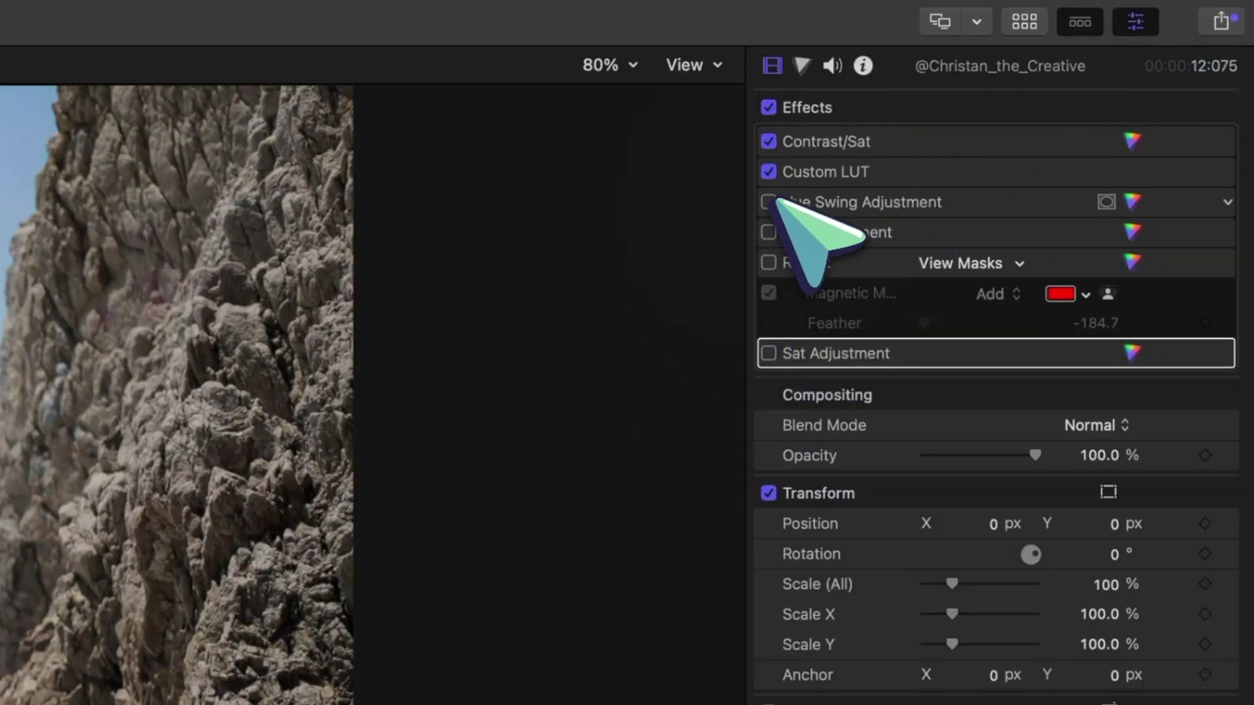
{"action": "left_click", "coordinate": [769, 172]}
{"action": "left_click", "coordinate": [769, 141]}
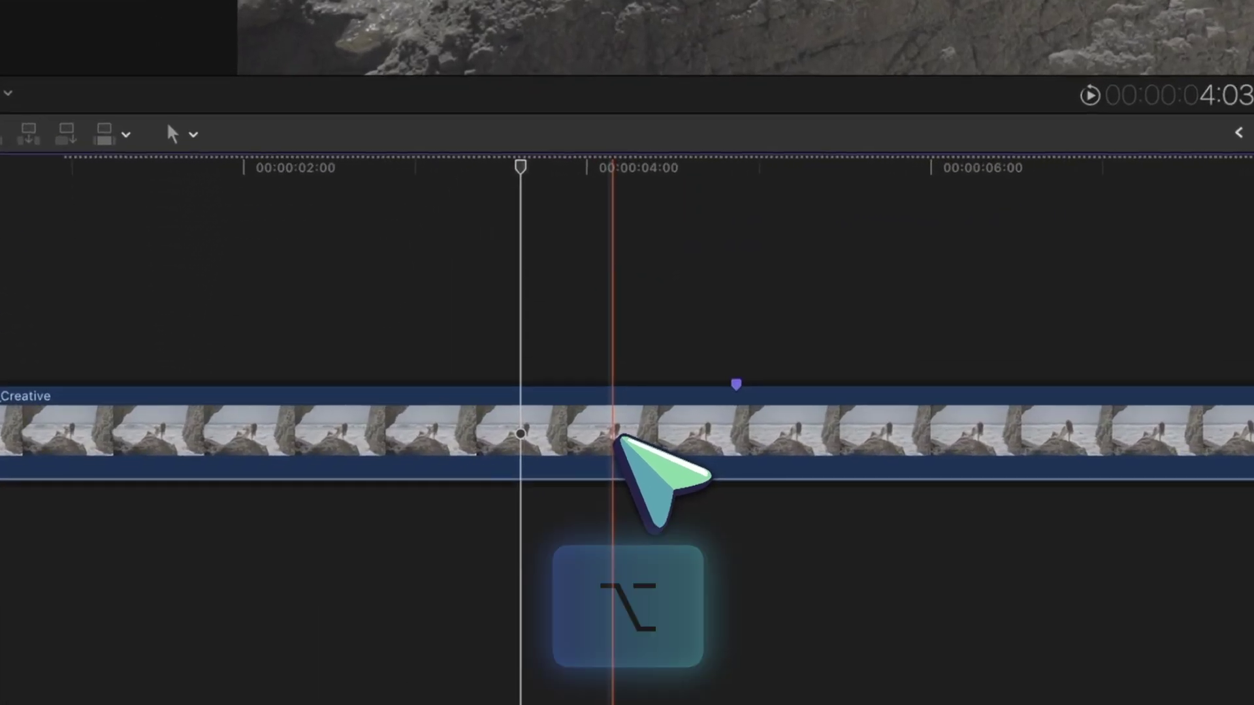
Step: Option-drag the ungraded beach clip upward to create duplicate copies on stacked layers
{"action": "left_click_drag", "start_coordinate": [302, 598], "coordinate": [301, 569]}
{"action": "left_click_drag", "start_coordinate": [620, 365], "coordinate": [624, 247]}
{"action": "left_click_drag", "start_coordinate": [616, 316], "coordinate": [614, 266]}
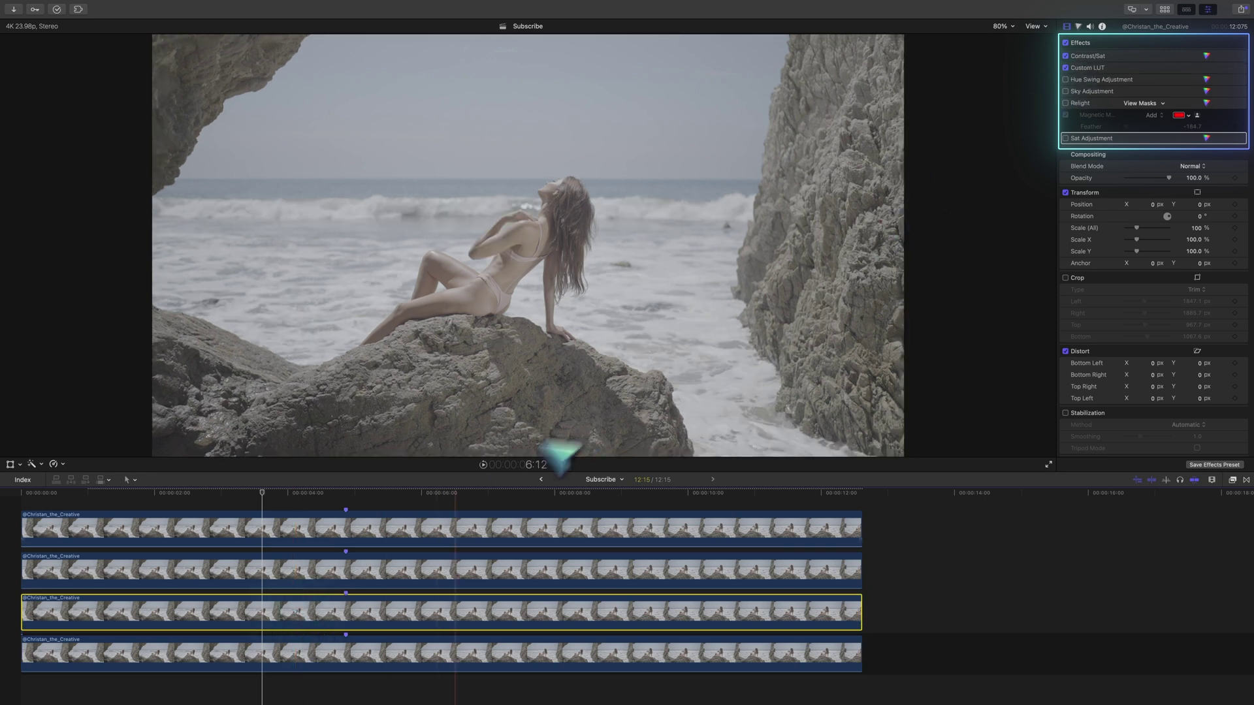
Step: Check the second copy's grade, then re-enable Contrast/Sat, Custom LUT and another effect on the top copy
{"action": "left_click", "coordinate": [426, 566]}
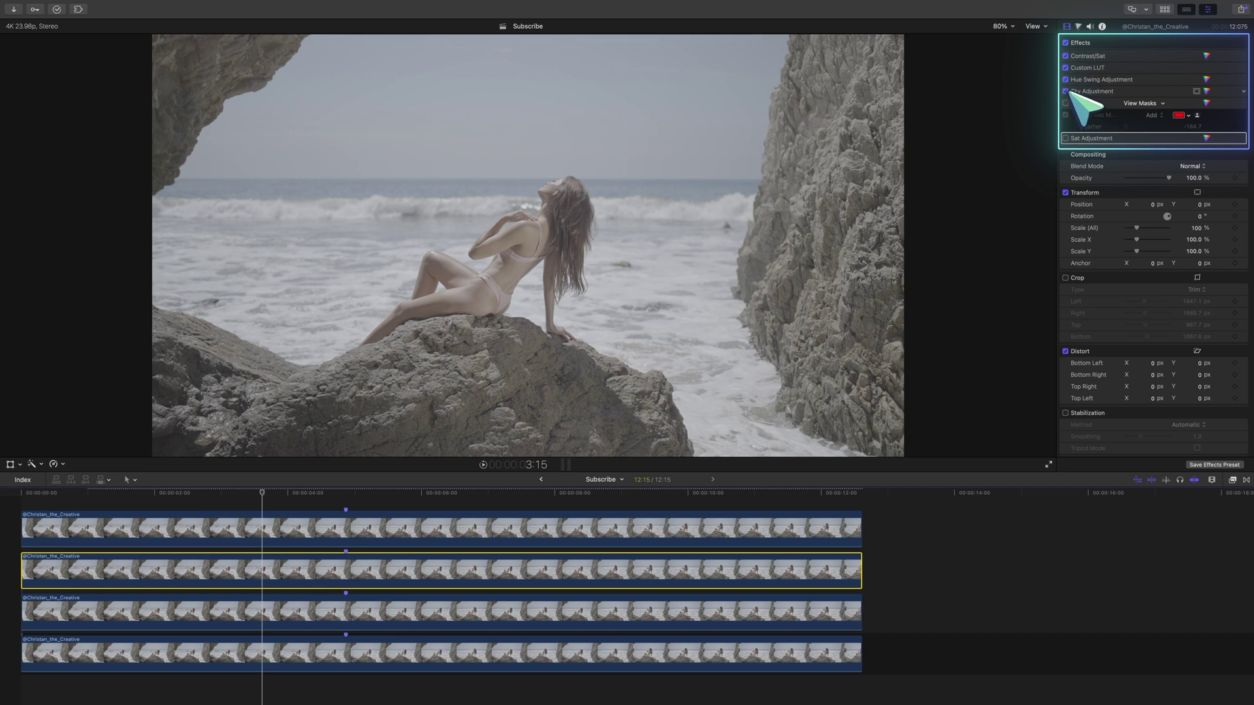
{"action": "left_click", "coordinate": [391, 530]}
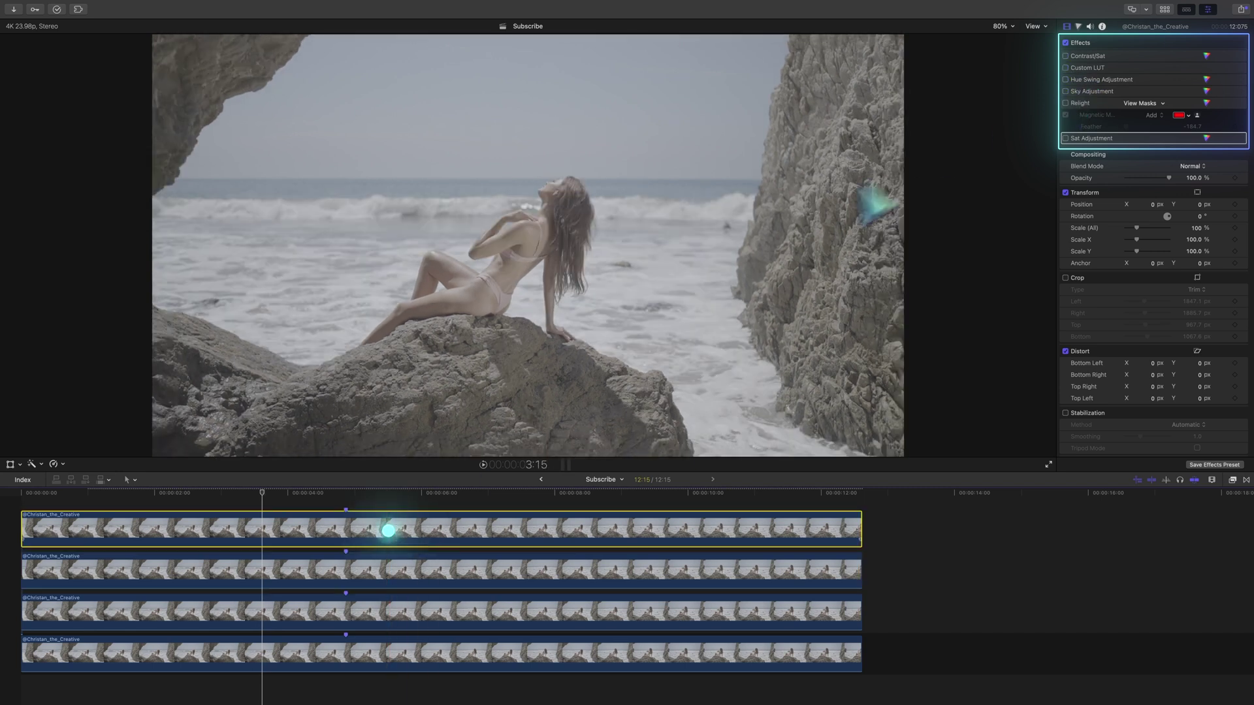
{"action": "left_click", "coordinate": [1065, 57]}
{"action": "left_click", "coordinate": [1065, 68]}
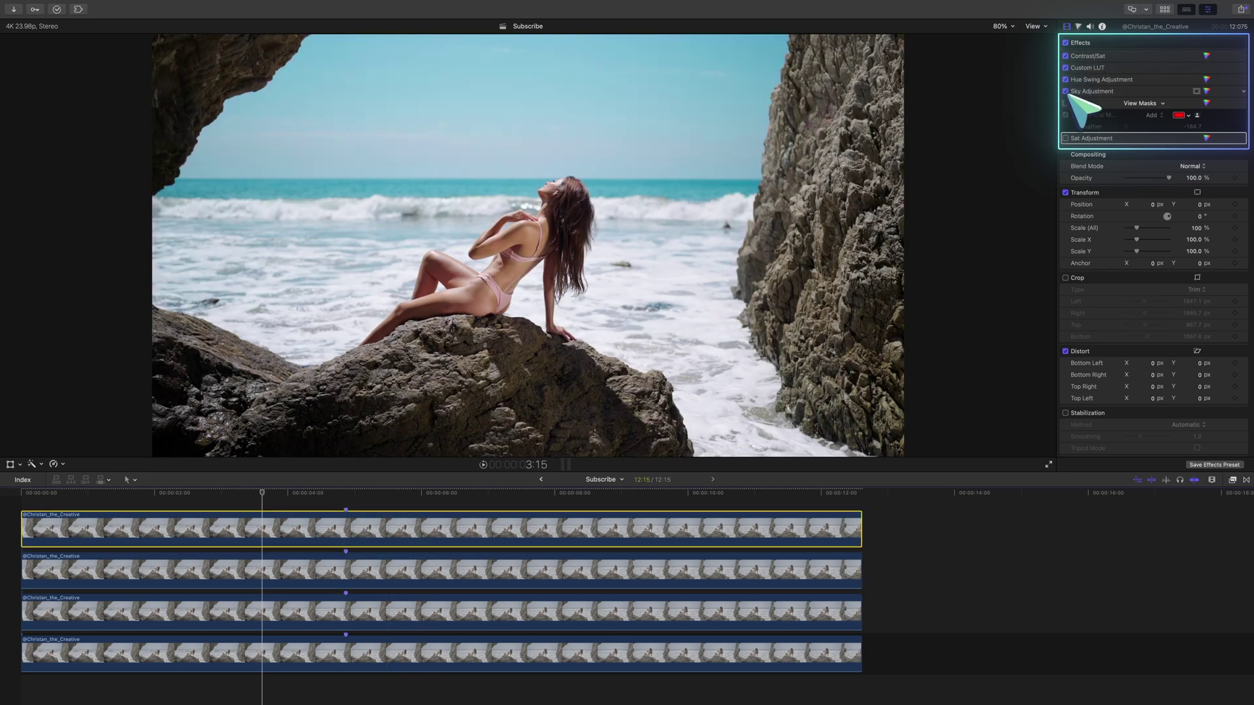
{"action": "left_click", "coordinate": [1066, 138]}
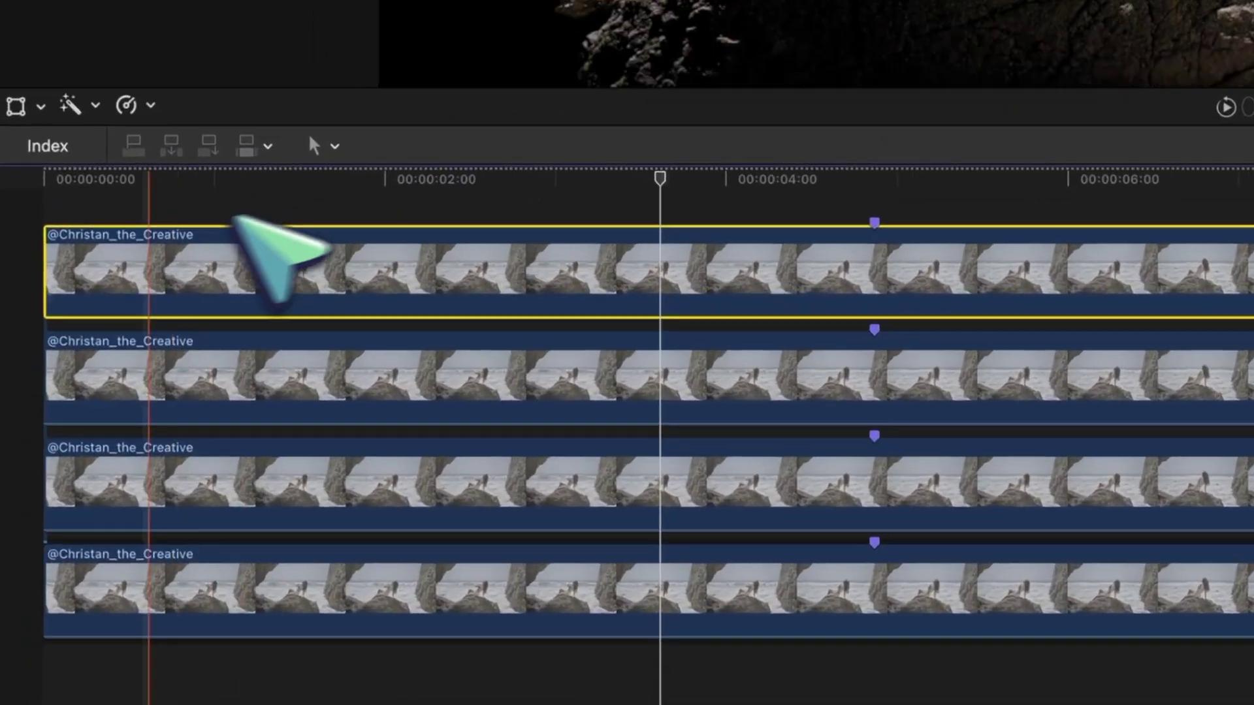
{"action": "left_click", "coordinate": [45, 203]}
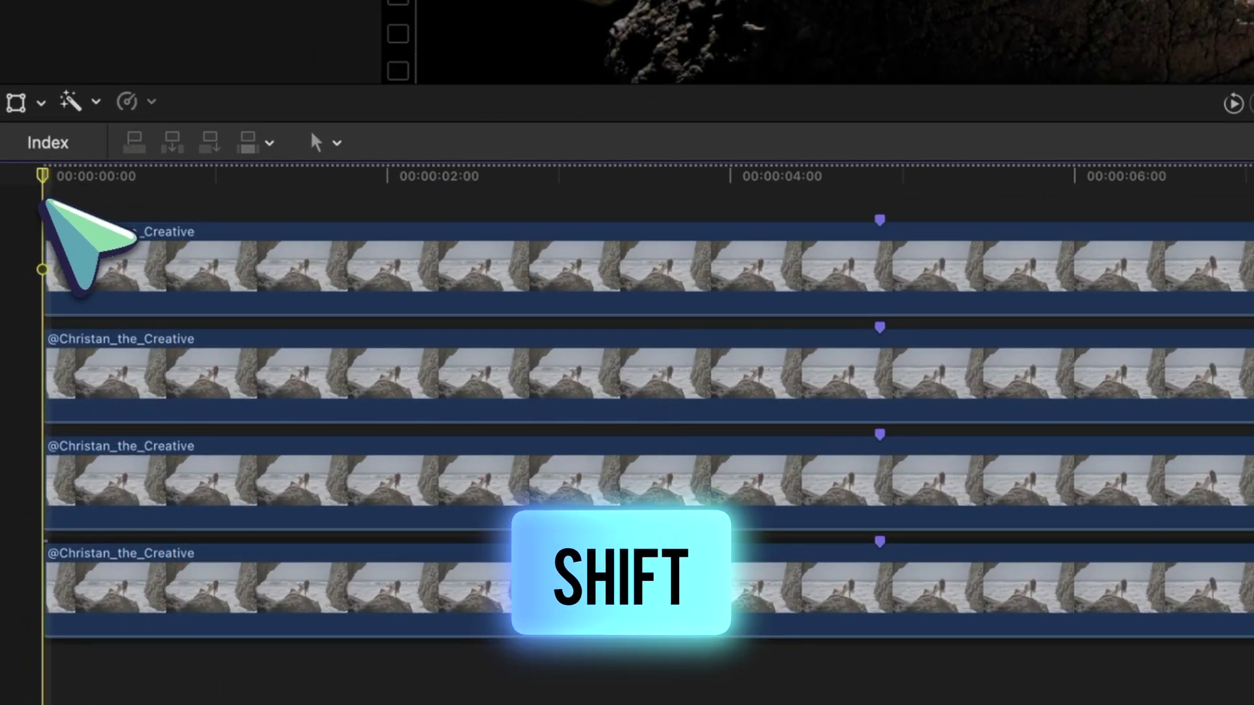
Step: Trim the third stacked copy's start to the playhead, a short way after the others
{"action": "key", "text": "space"}
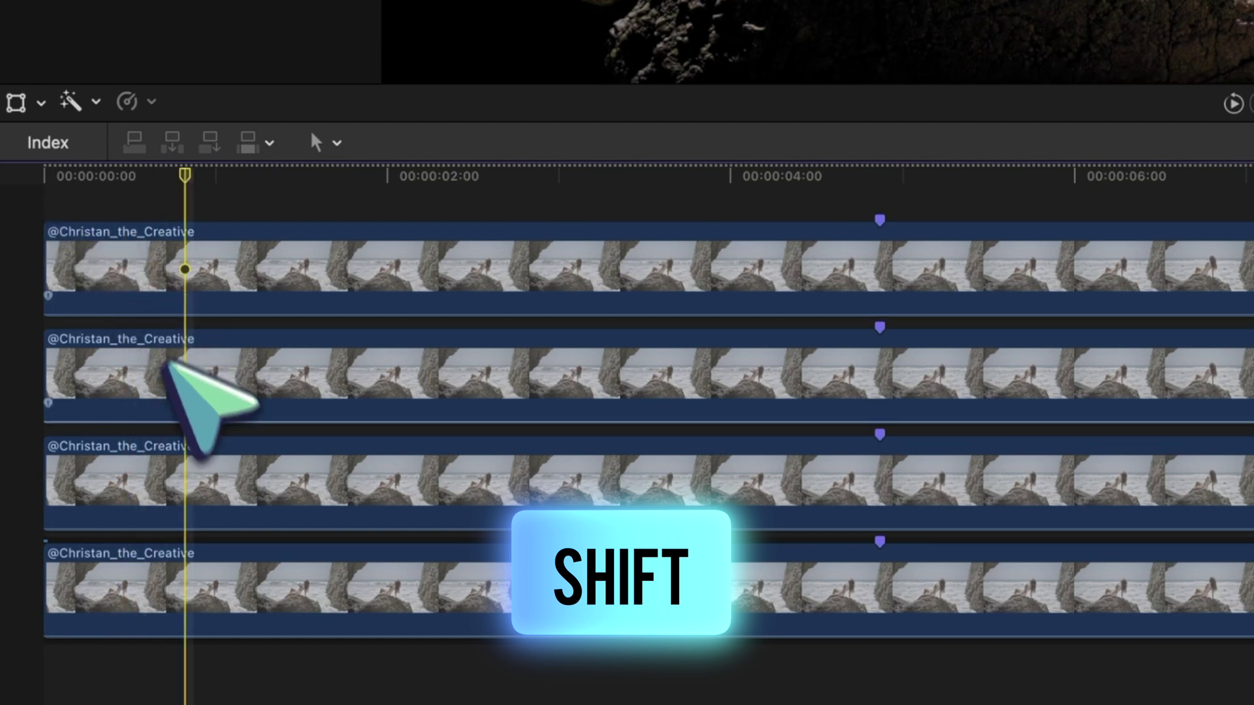
{"action": "left_click", "coordinate": [196, 467], "text": "shift"}
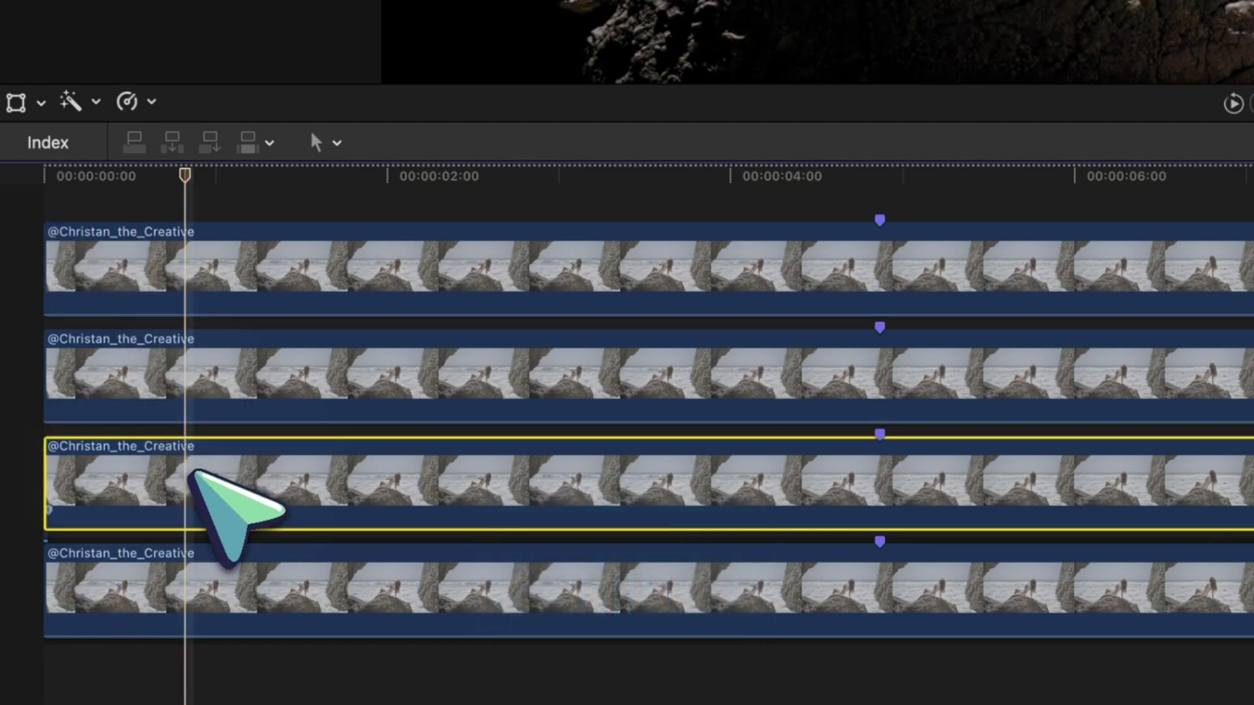
{"action": "key", "text": "alt+bracketleft"}
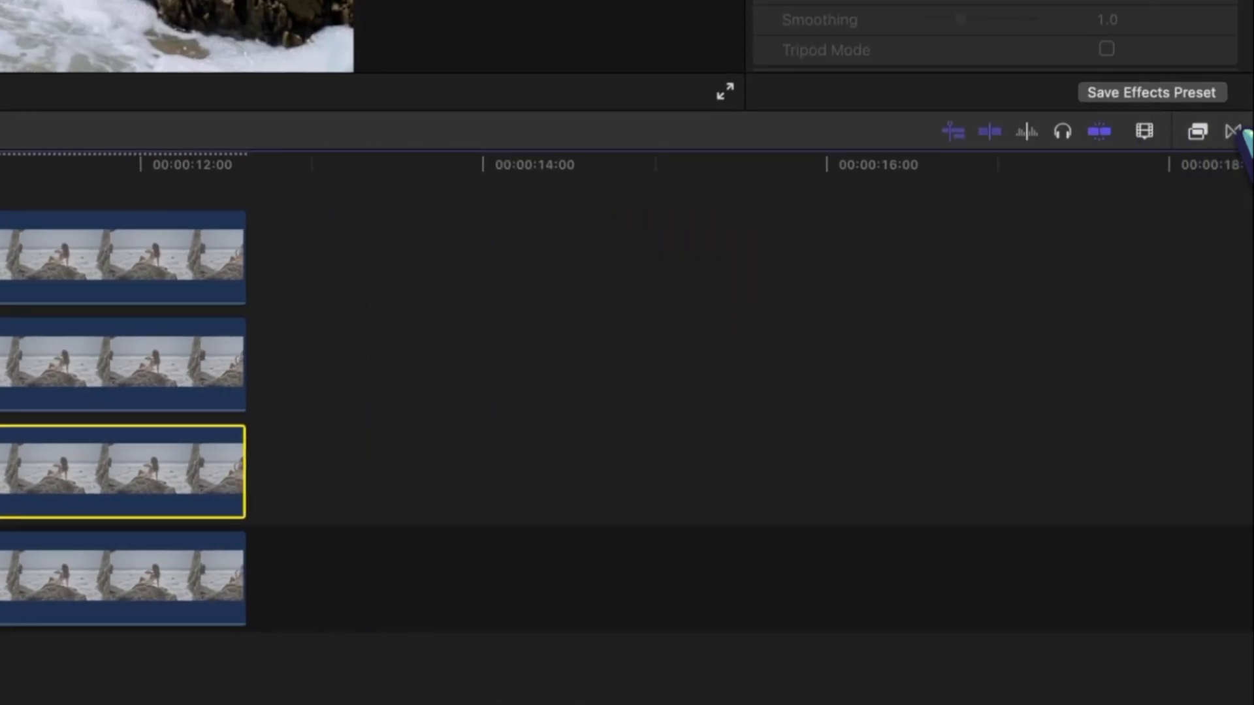
Step: Find the Wipe transition in the Transitions browser and drag it onto the third-layer clip
{"action": "left_click", "coordinate": [1234, 131]}
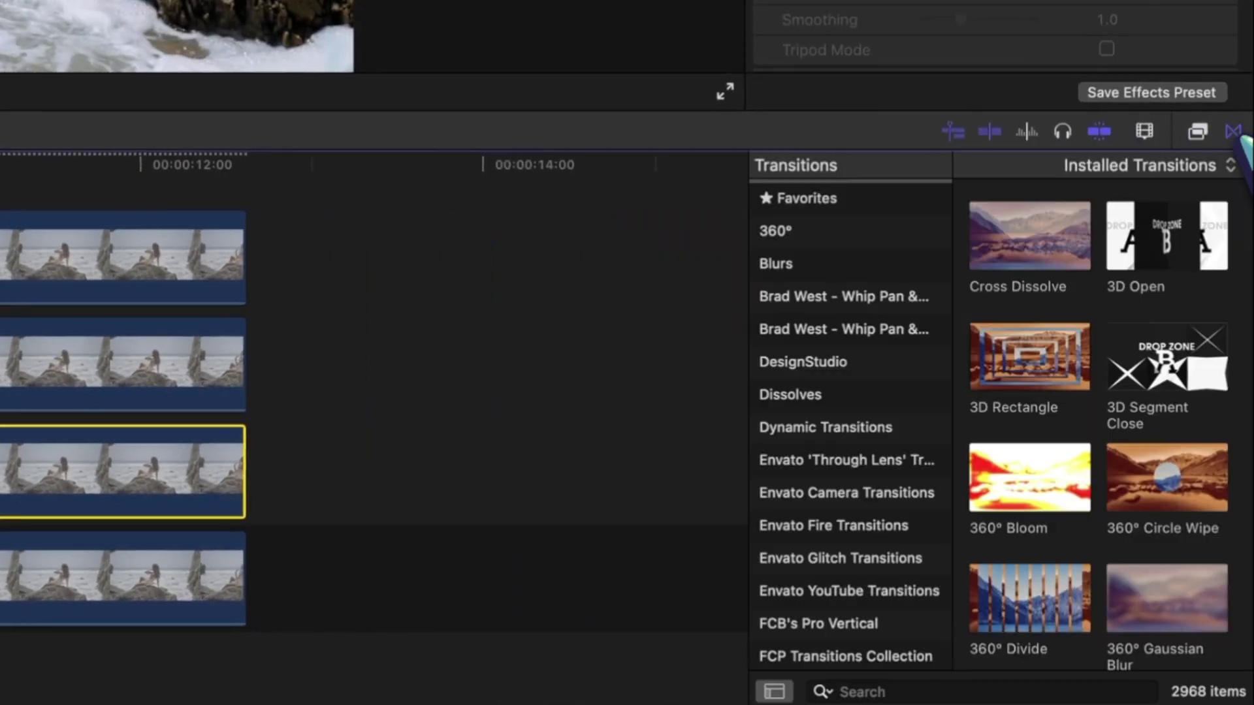
{"action": "type", "text": "wipe"}
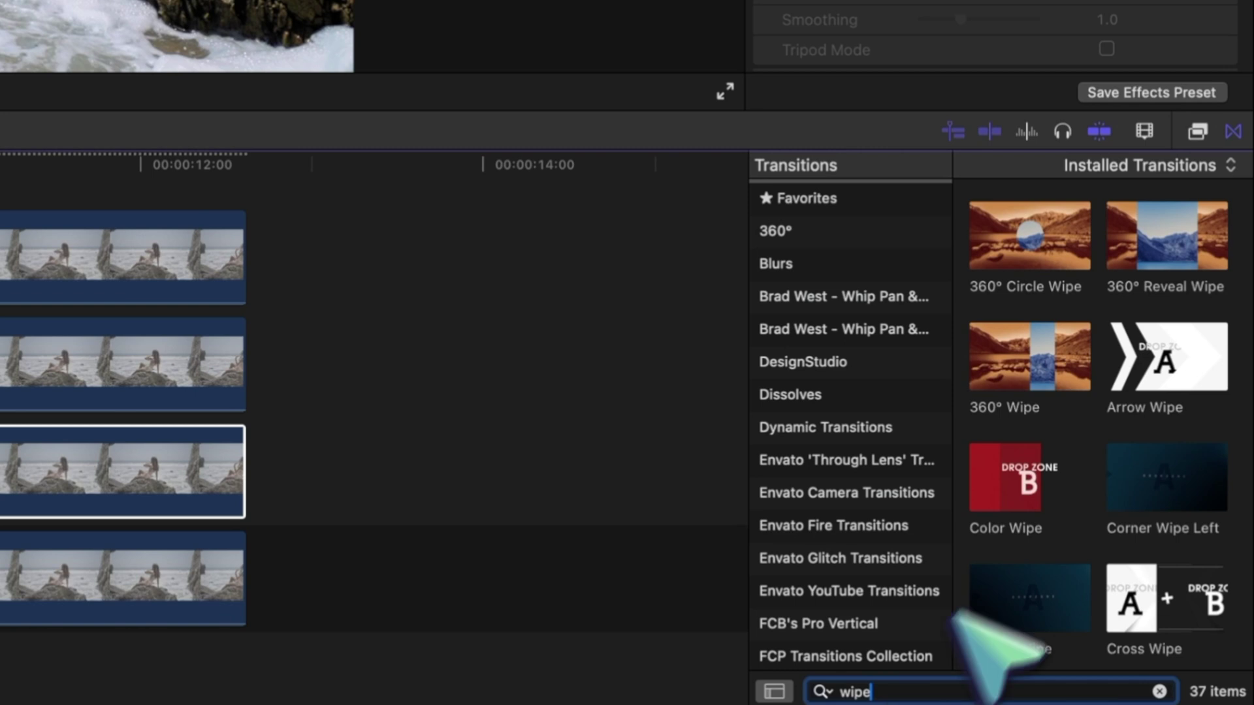
{"action": "scroll", "coordinate": [1050, 573], "scroll_direction": "down", "scroll_amount": 15}
{"action": "left_click_drag", "start_coordinate": [1038, 457], "coordinate": [294, 474]}
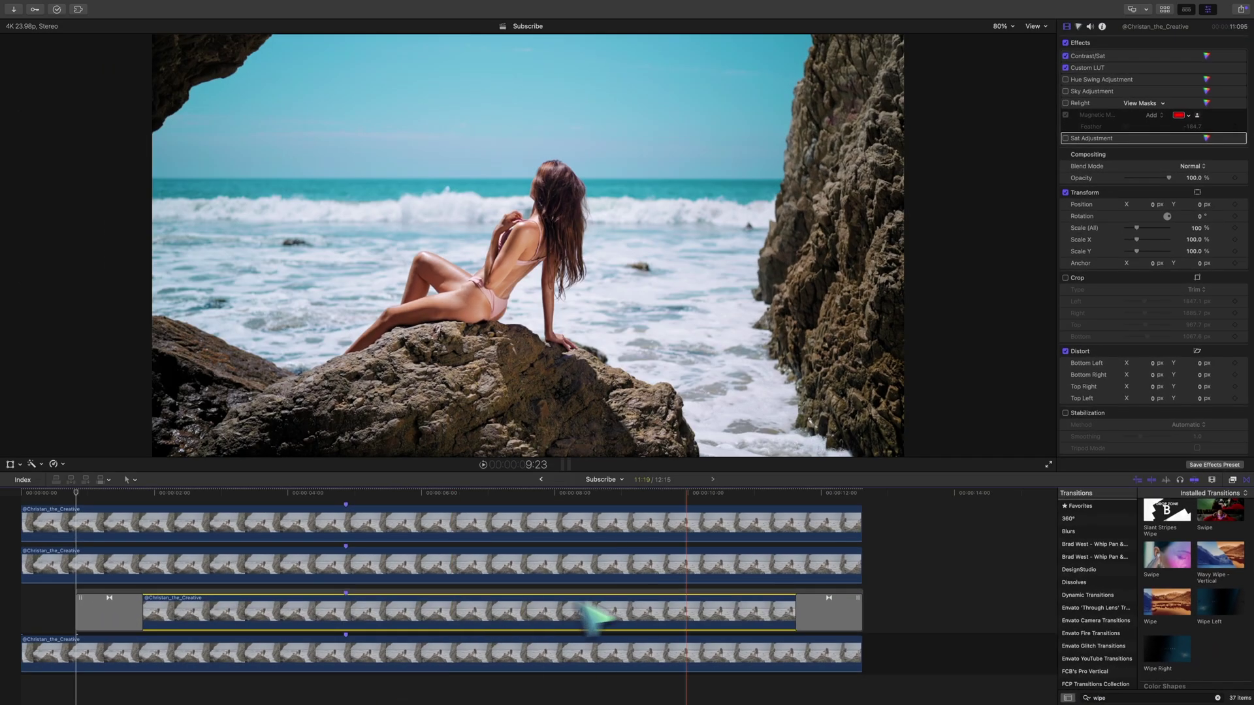
Step: Delete the unwanted ending wipe and stretch the opening wipe to about 01:20
{"action": "left_click", "coordinate": [826, 612]}
{"action": "key", "text": "Delete"}
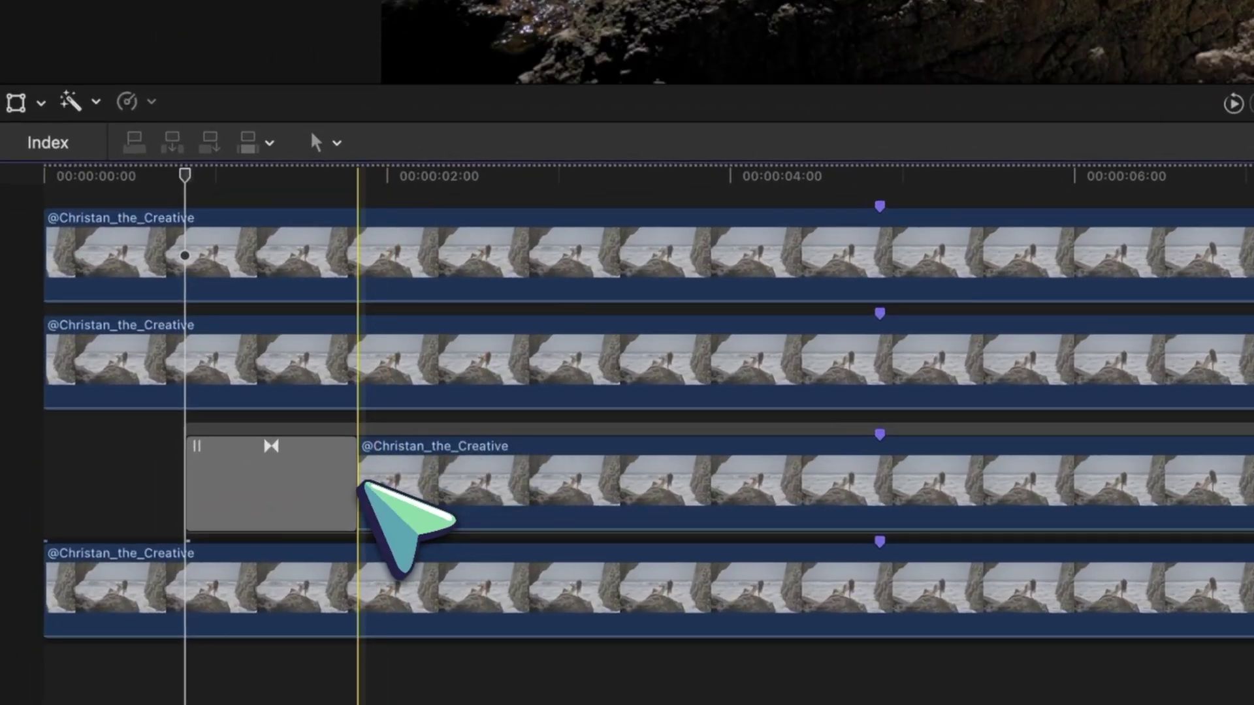
{"action": "left_click_drag", "start_coordinate": [196, 578], "coordinate": [265, 584]}
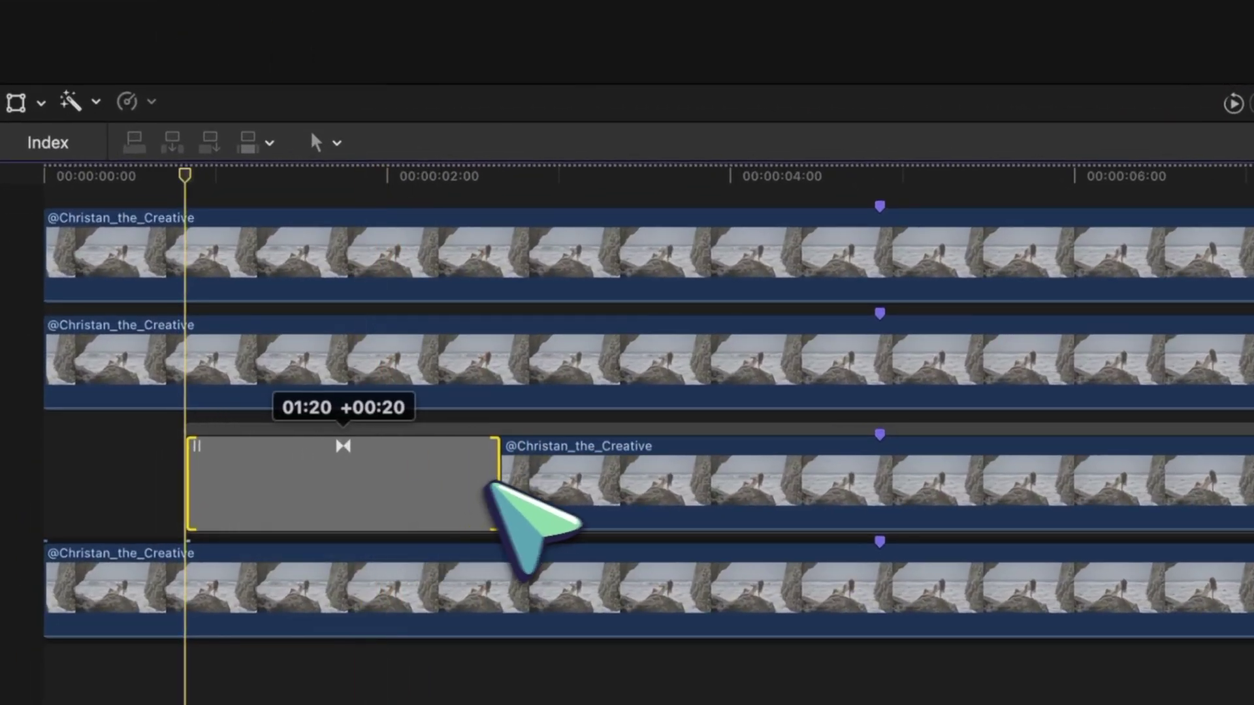
{"action": "left_click_drag", "start_coordinate": [493, 487], "coordinate": [541, 484]}
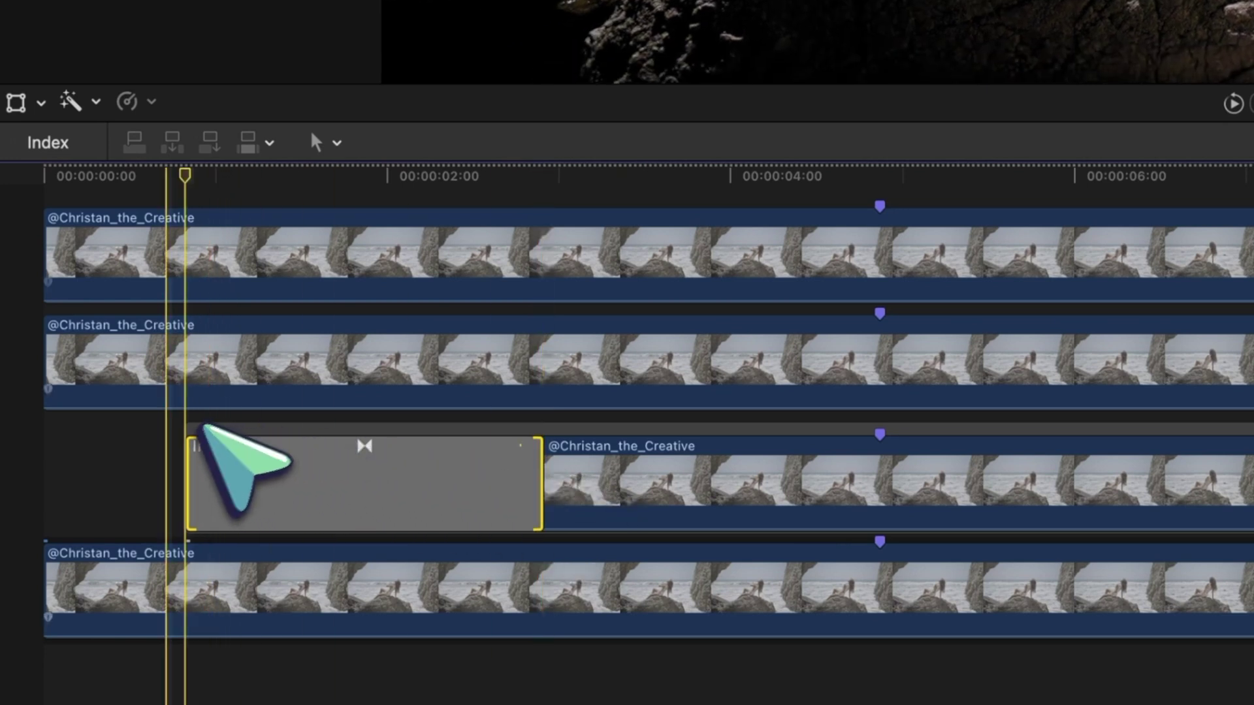
Step: Disable the top two stacked clips with V to preview the wipe at 1:21
{"action": "left_click_drag", "start_coordinate": [196, 418], "coordinate": [154, 294]}
{"action": "key", "text": "v"}
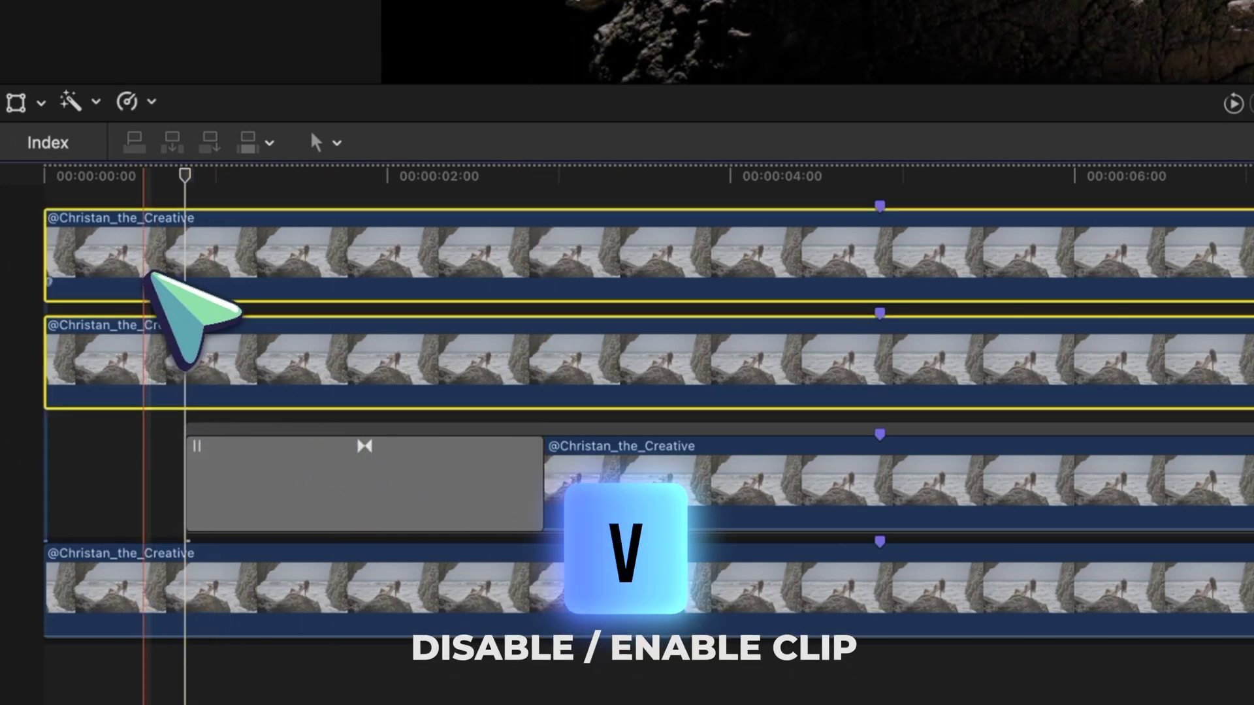
{"action": "key", "text": "v"}
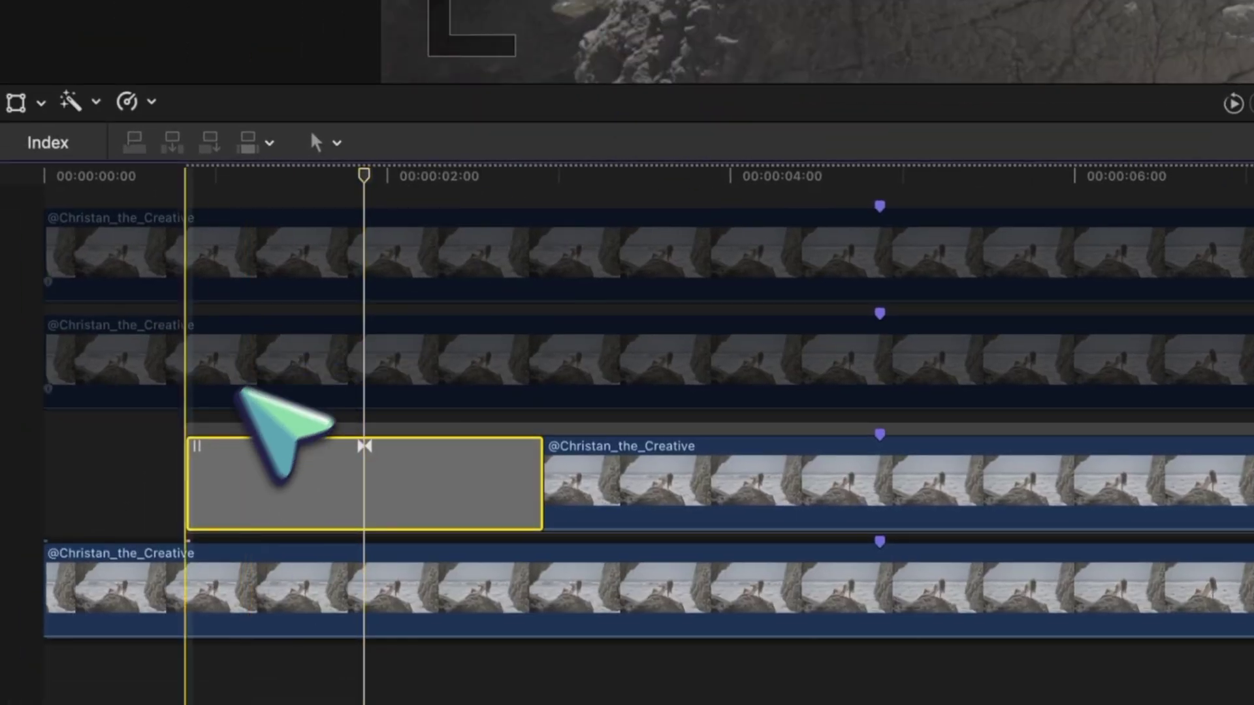
Step: Select the top two clips, then trim the second-layer clip to start at the repositioned playhead
{"action": "left_click", "coordinate": [155, 319]}
{"action": "left_click", "coordinate": [155, 251], "text": "super"}
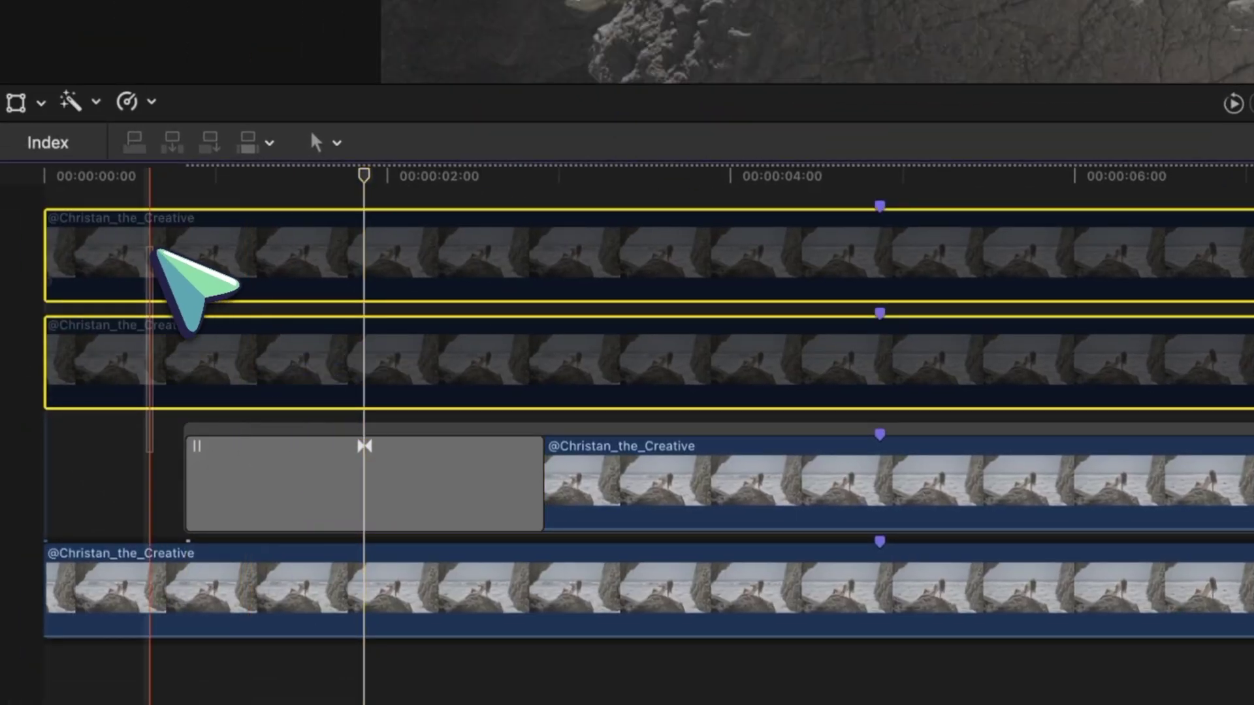
{"action": "left_click", "coordinate": [169, 448]}
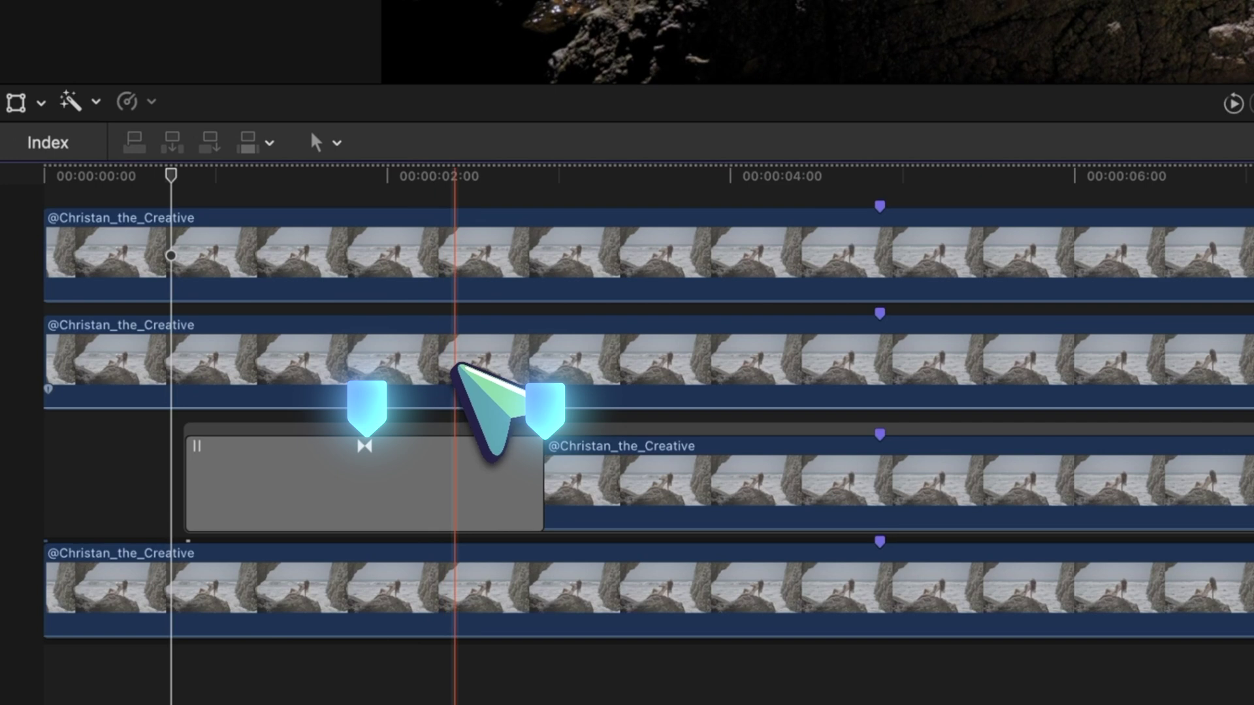
{"action": "left_click", "coordinate": [458, 365]}
{"action": "key", "text": "alt+["}
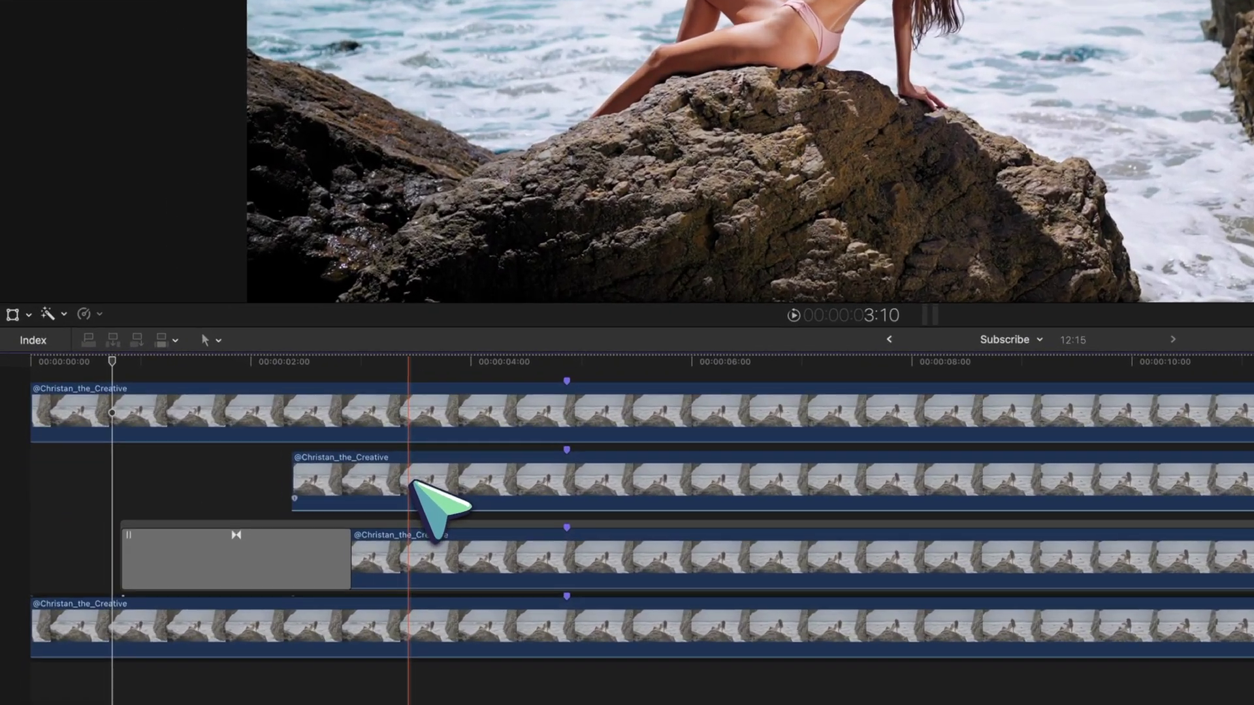
{"action": "left_click", "coordinate": [219, 562]}
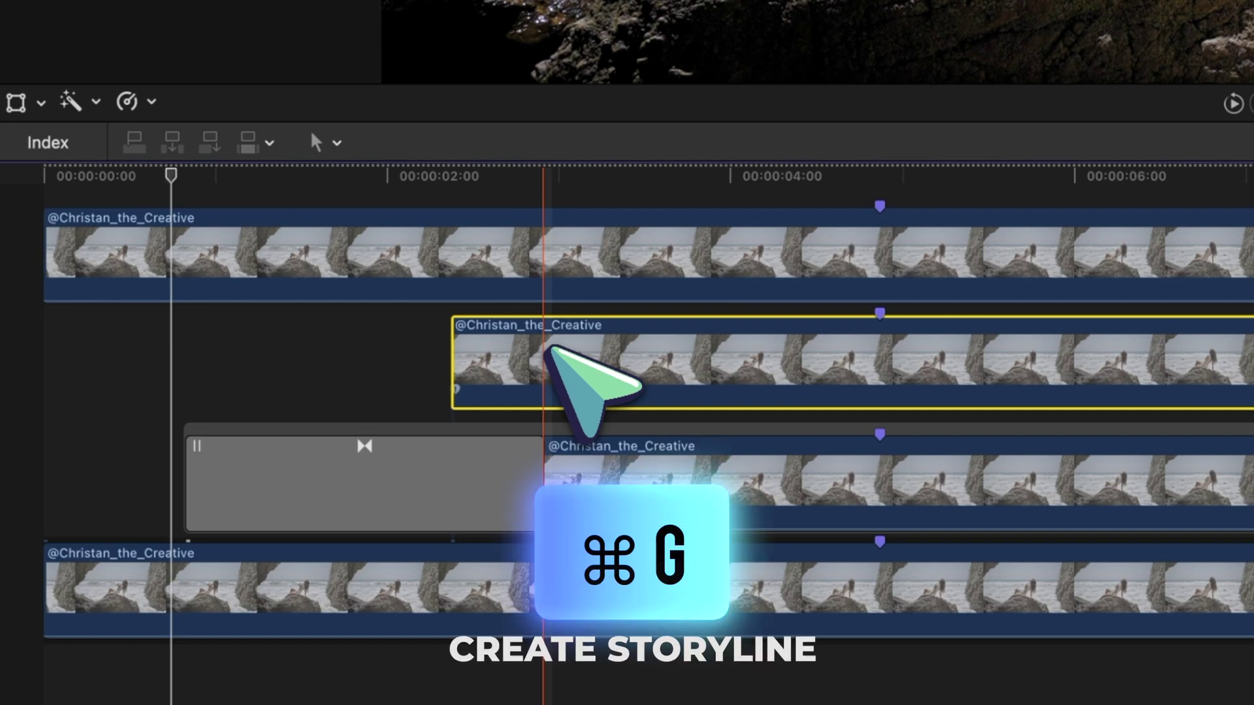
Step: Wrap the second-layer clip in a storyline and copy the gap and wipe to its start
{"action": "key", "text": "super+g"}
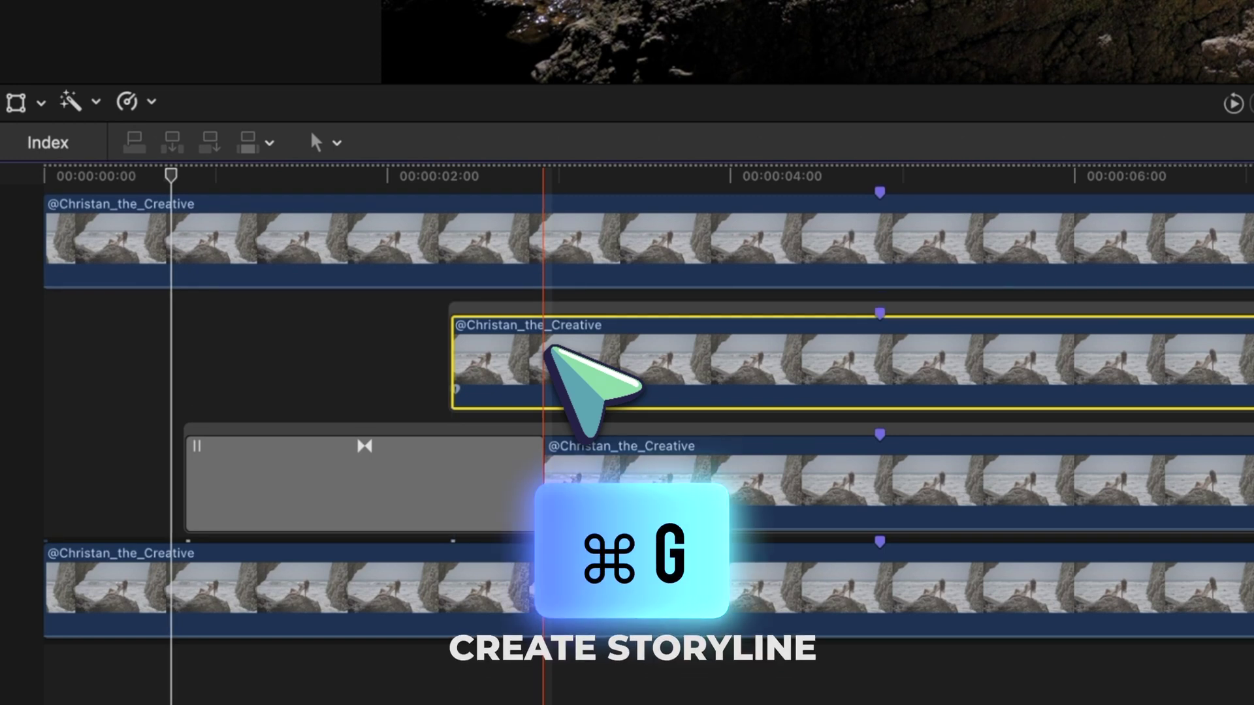
{"action": "left_click_drag", "start_coordinate": [407, 474], "coordinate": [631, 367]}
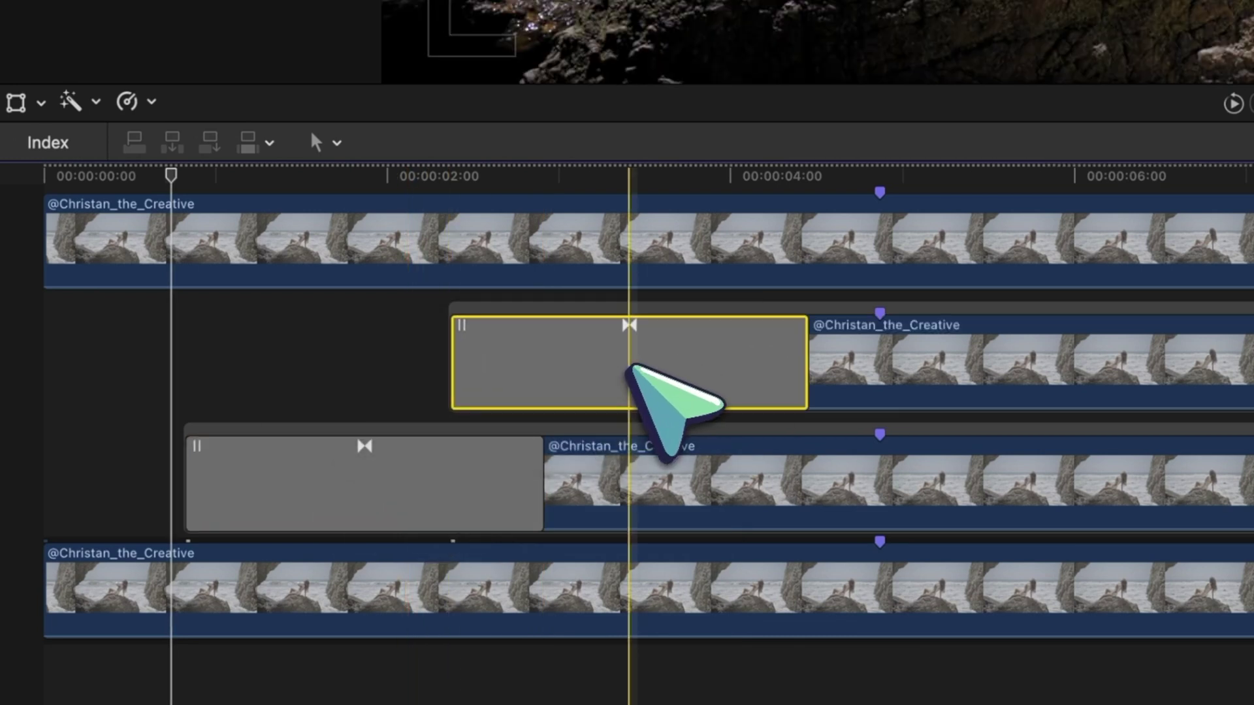
{"action": "scroll", "coordinate": [535, 339], "scroll_direction": "up", "scroll_amount": 2}
Step: Trim the top clip's start one frame earlier, make it a storyline, and copy the gap and wipe in
{"action": "left_click", "coordinate": [444, 310]}
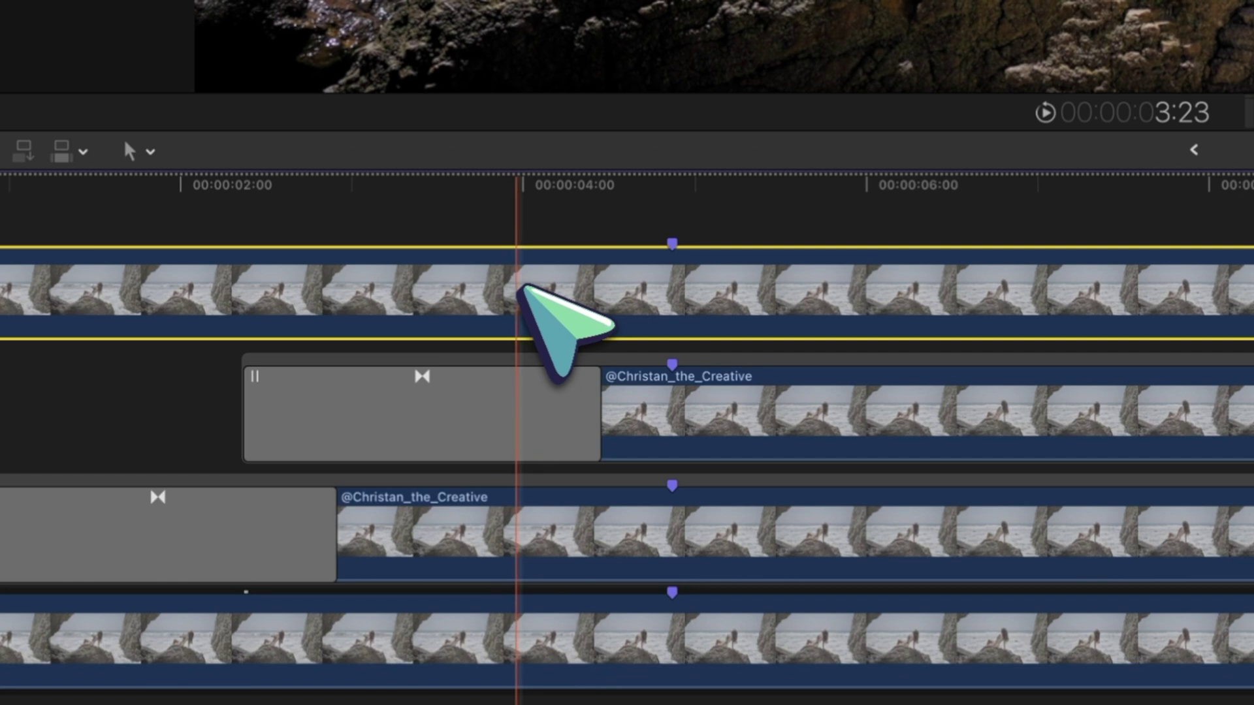
{"action": "key", "text": "Left"}
{"action": "key", "text": "alt+bracketleft"}
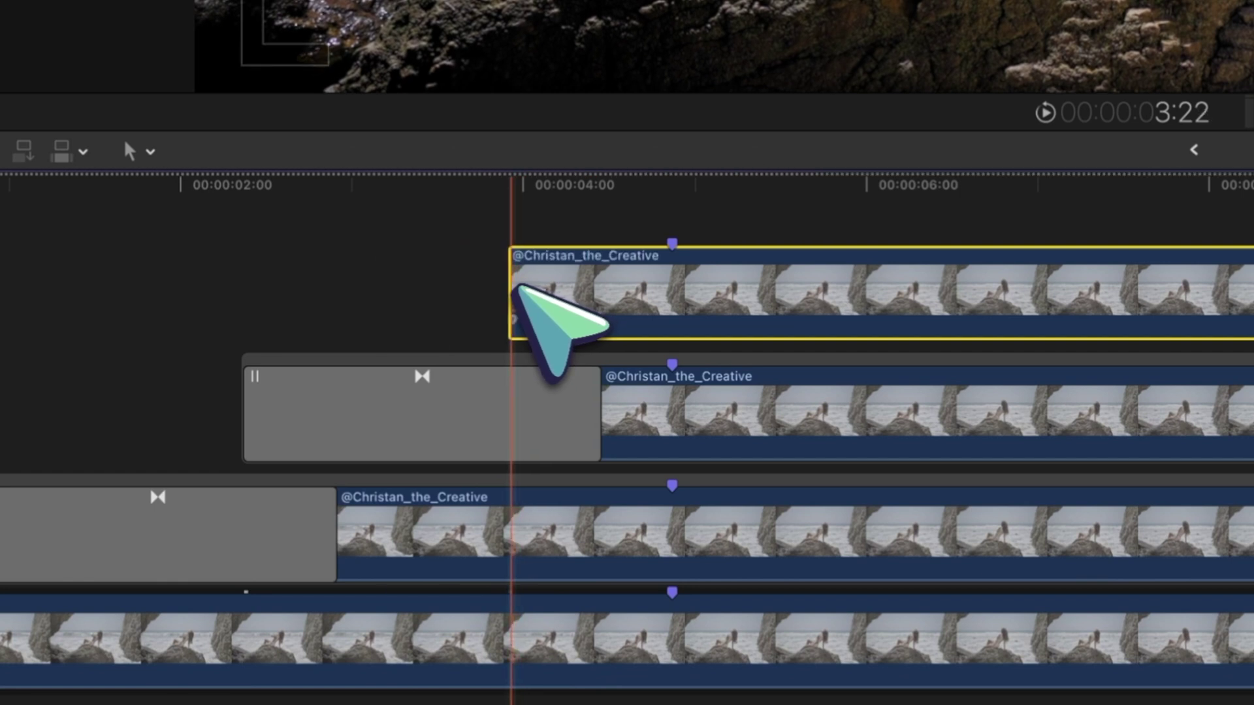
{"action": "key", "text": "super+g"}
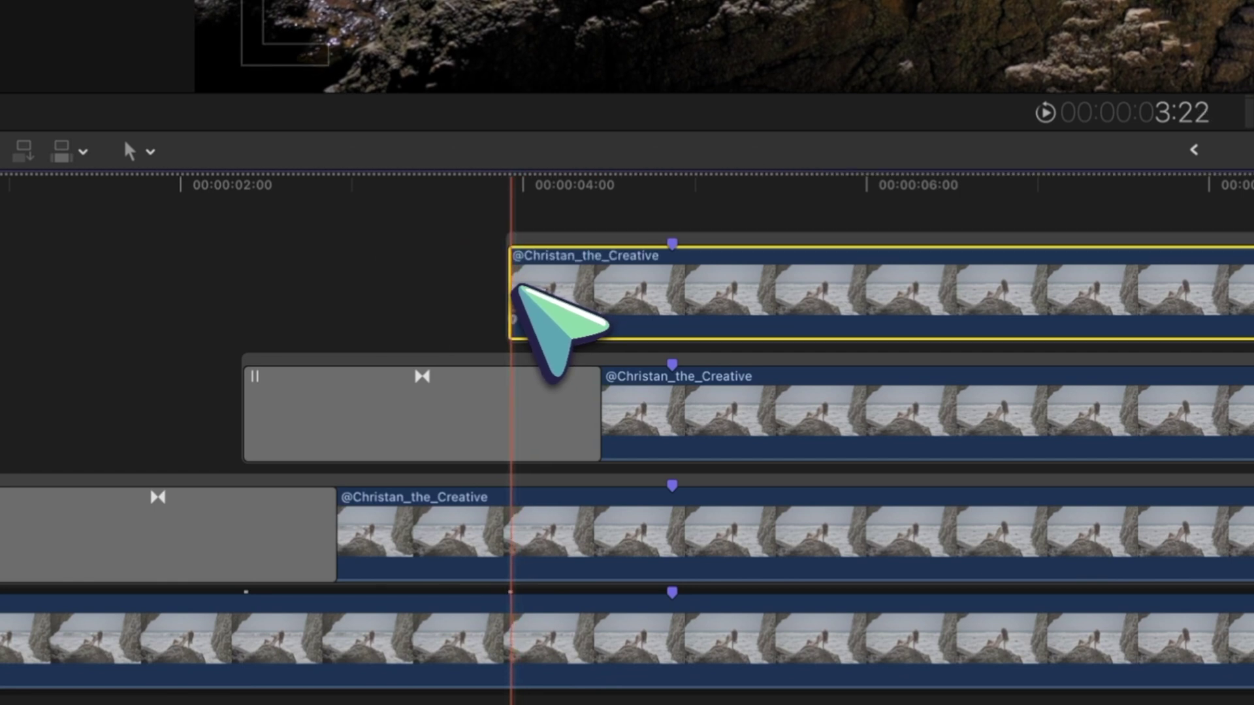
{"action": "left_click_drag", "start_coordinate": [448, 406], "coordinate": [632, 323]}
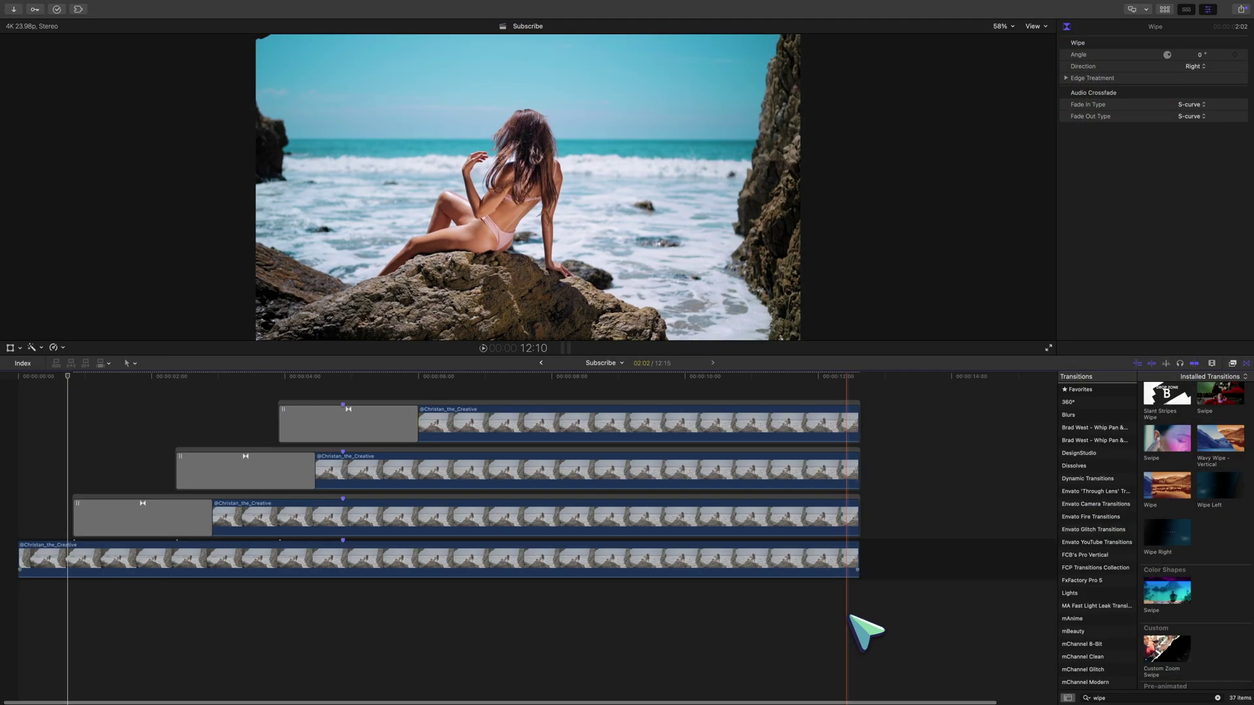
Step: Marquee-select all seven timeline clips and group them with Option-G into a compound clip
{"action": "left_click_drag", "start_coordinate": [849, 616], "coordinate": [65, 370]}
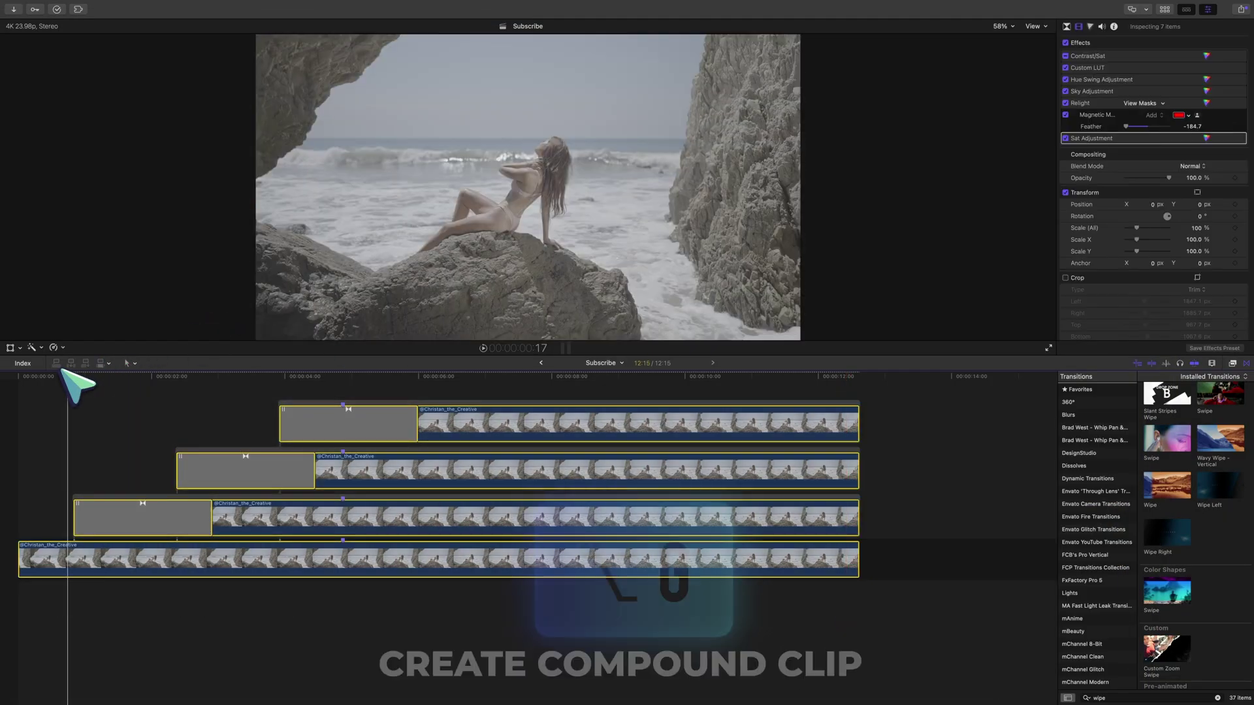
{"action": "key", "text": "alt+g"}
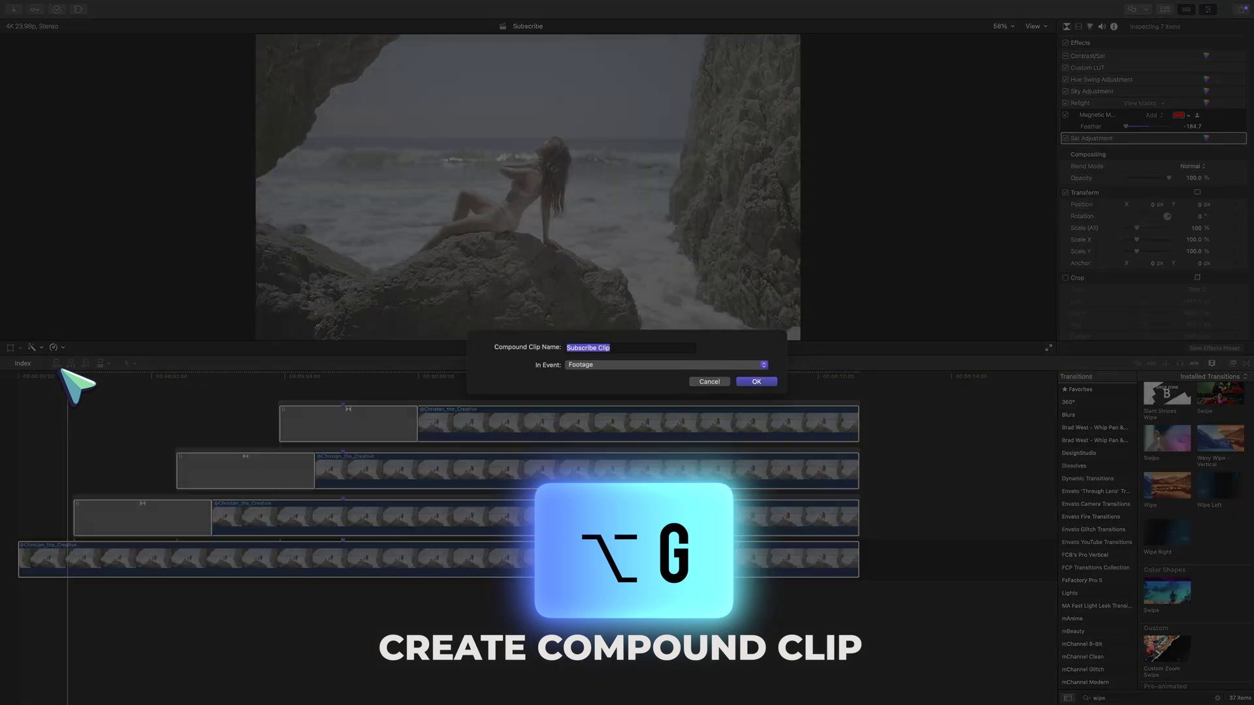